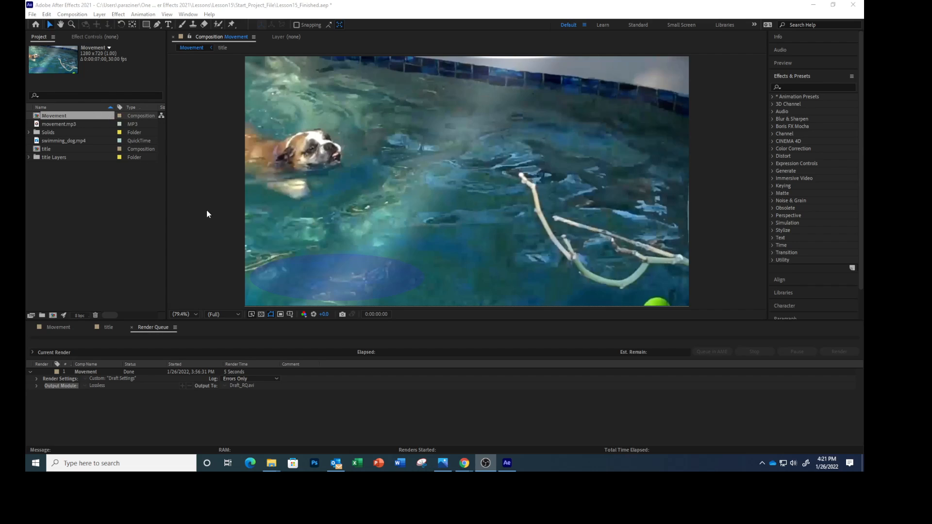
Send the Movement composition to the Adobe Media Encoder queue
left_click(60, 116)
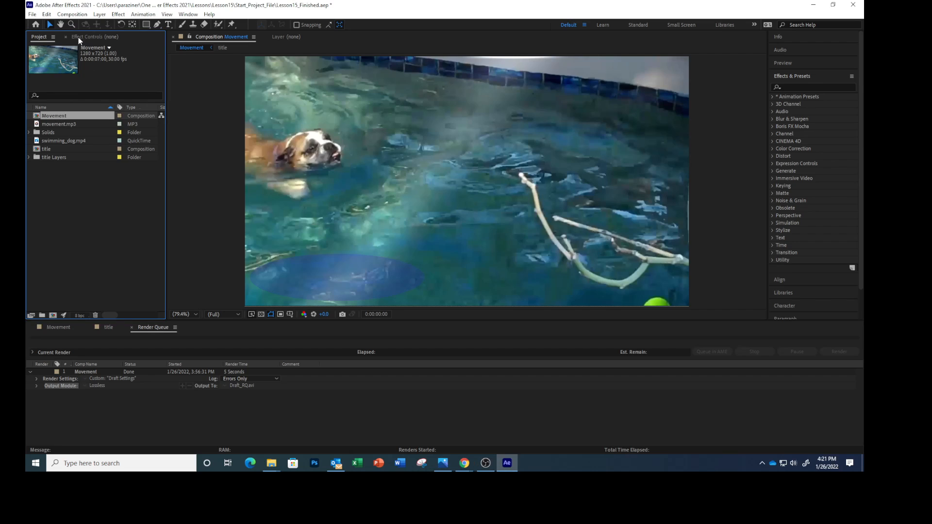
left_click(71, 14)
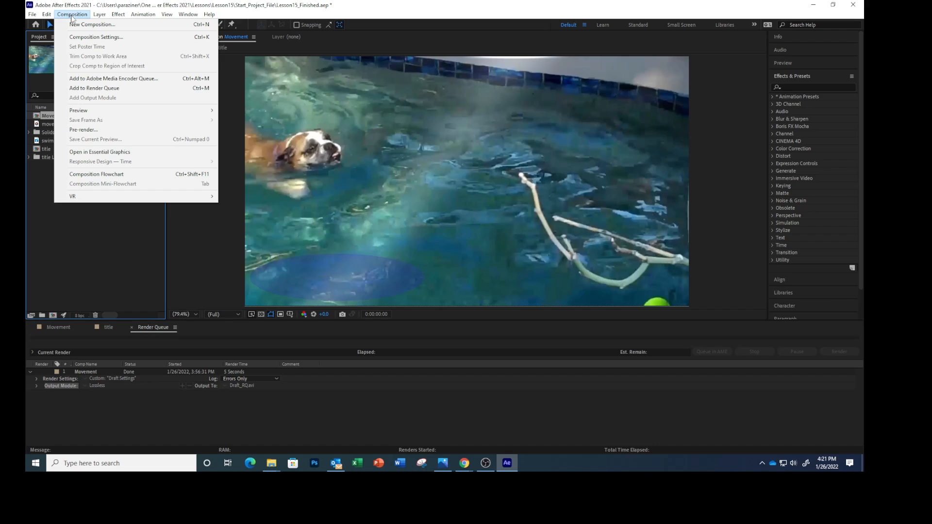
left_click(86, 79)
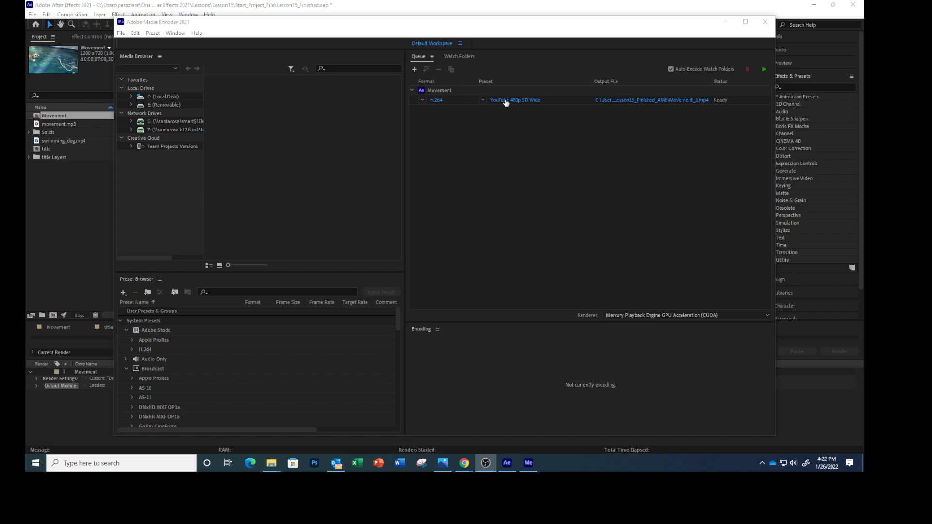
Open the export settings of the queued Movement output and choose the High Quality 1080p HD preset with the H.264 format
left_click(505, 100)
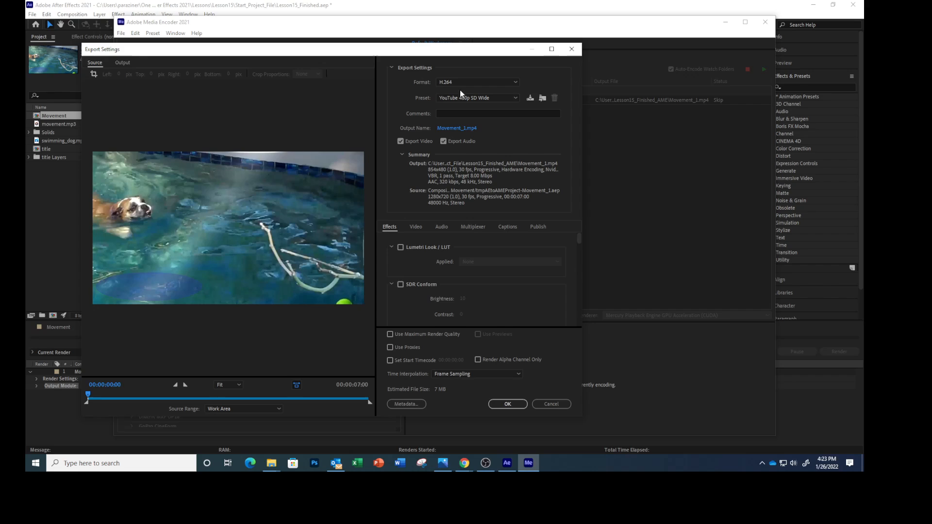
left_click(516, 99)
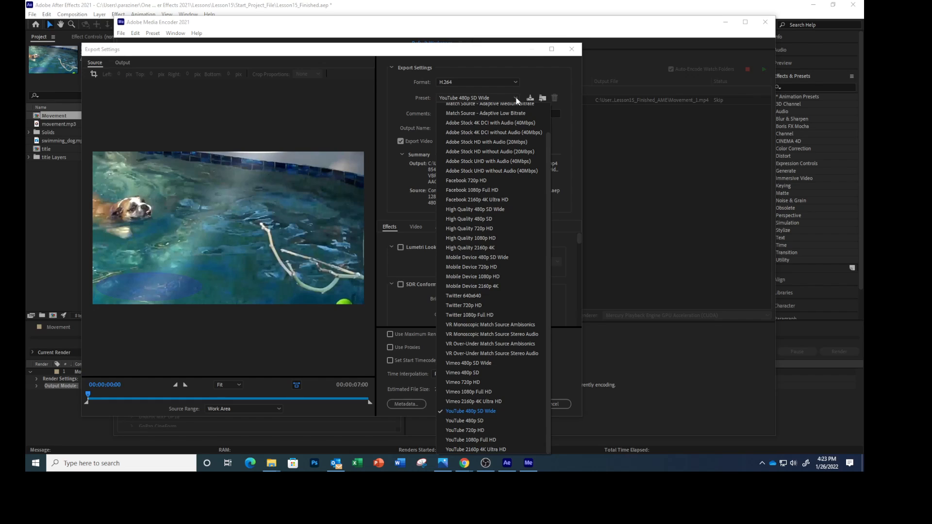
left_click(490, 237)
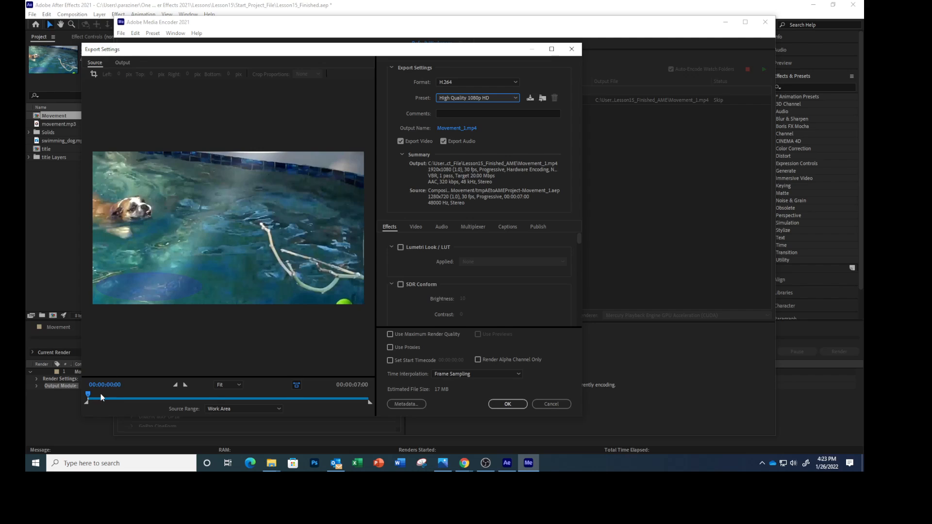
Limit the export range to the first 3 seconds by setting the out point at 00:00:03:00, and accept the export settings
left_click(109, 384)
type("300")
key("Return")
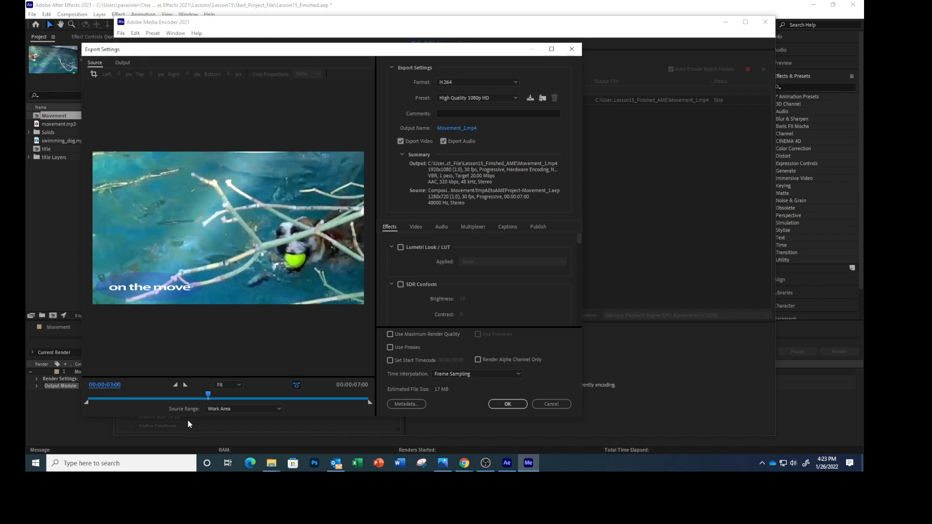
left_click(185, 385)
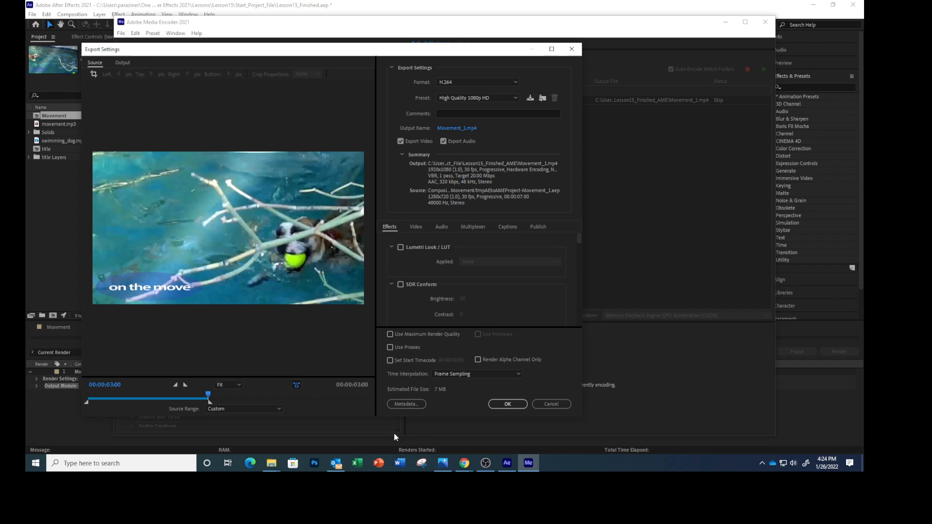
left_click(500, 404)
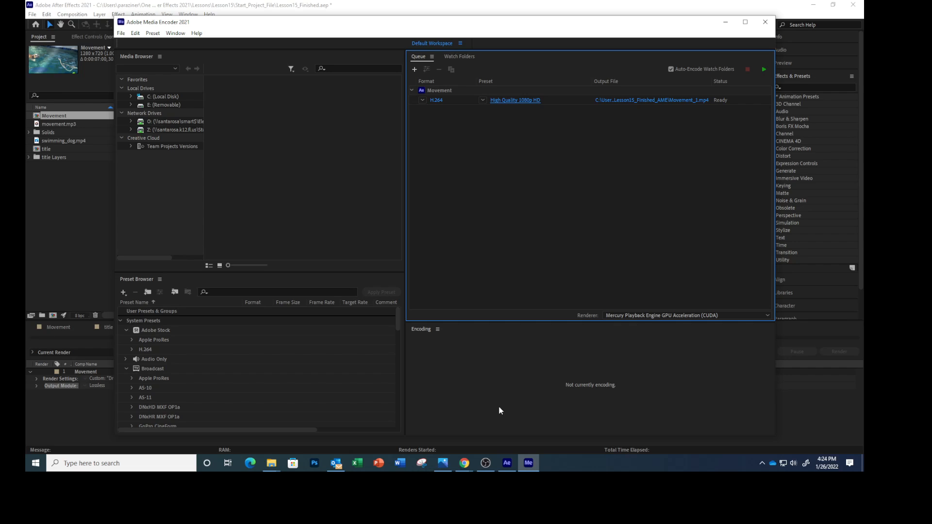
Set the output file to HD-test_1080p in the Final Movies folder
left_click(612, 101)
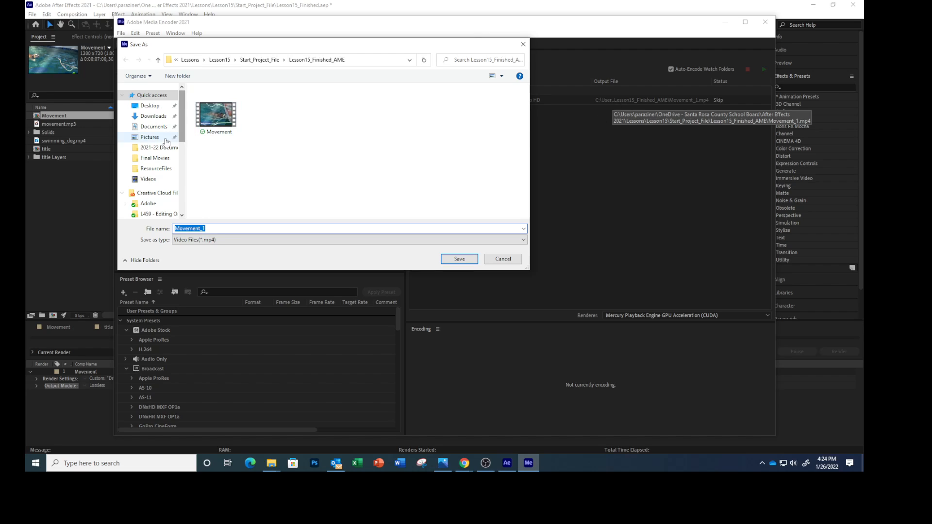
left_click(155, 161)
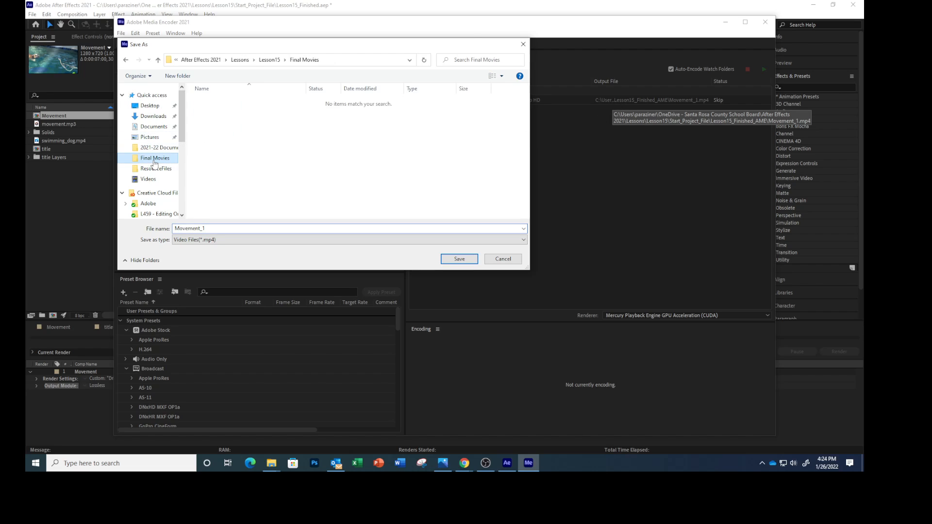
double_click(214, 226)
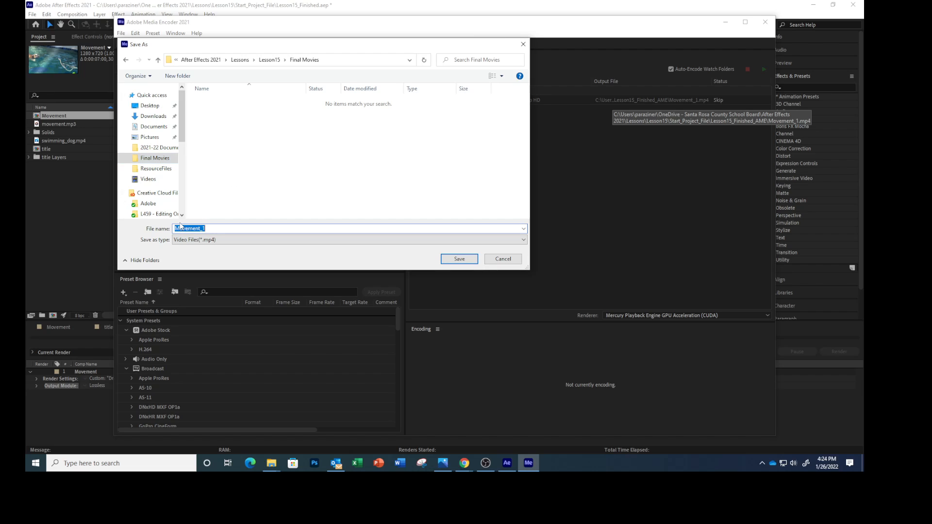
type("HD")
type("st_1080-te")
type("p")
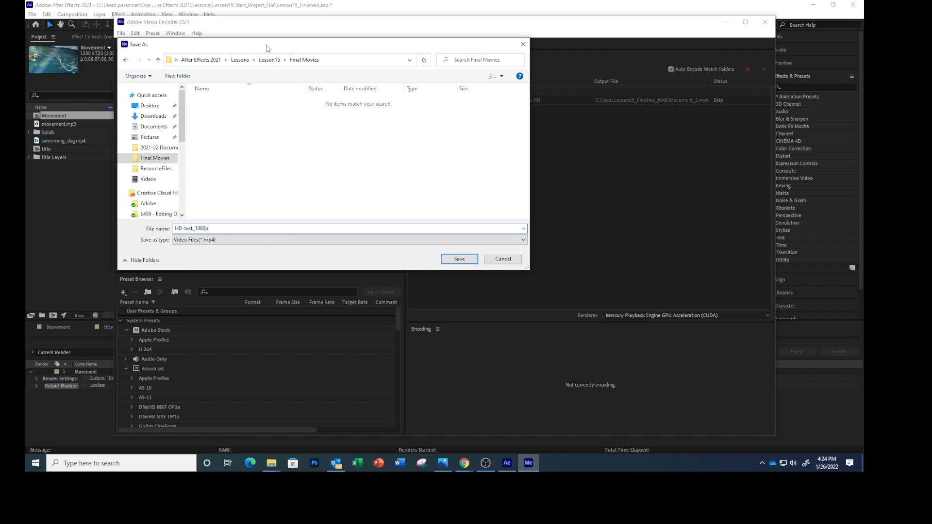
left_click(453, 260)
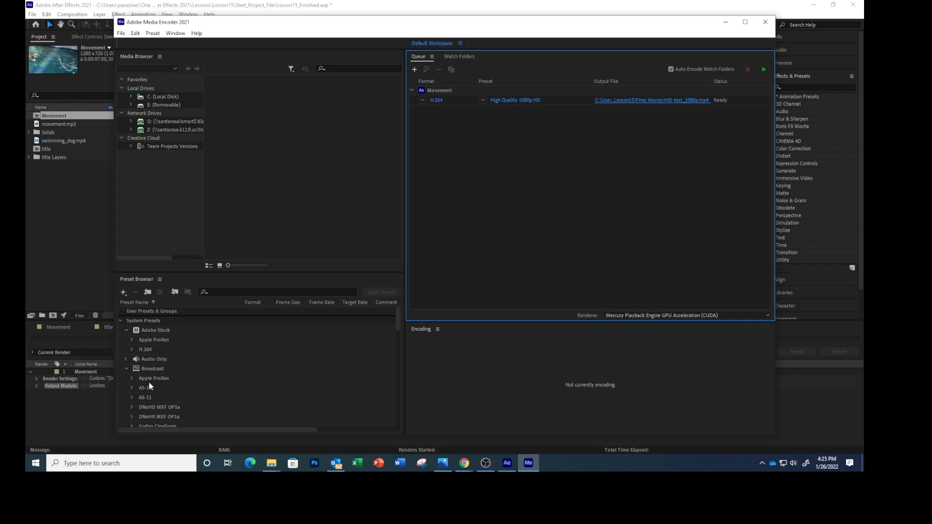
Add a second output to the queued Movement composition using the YouTube 480p SD Wide preset from the Social Media web video presets
scroll(223, 384, "down", 10)
scroll(221, 387, "up", 3)
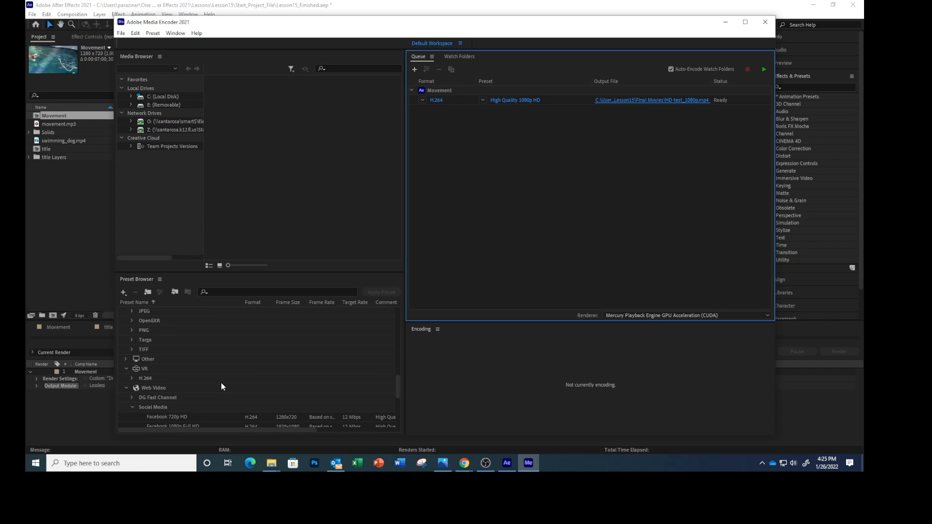
left_click(133, 407)
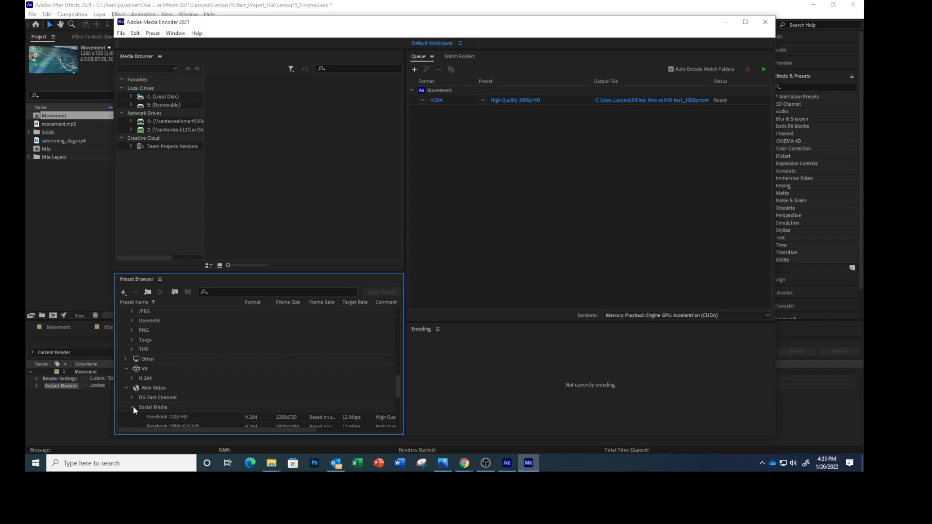
left_click(133, 404)
scroll(154, 400, "down", 1)
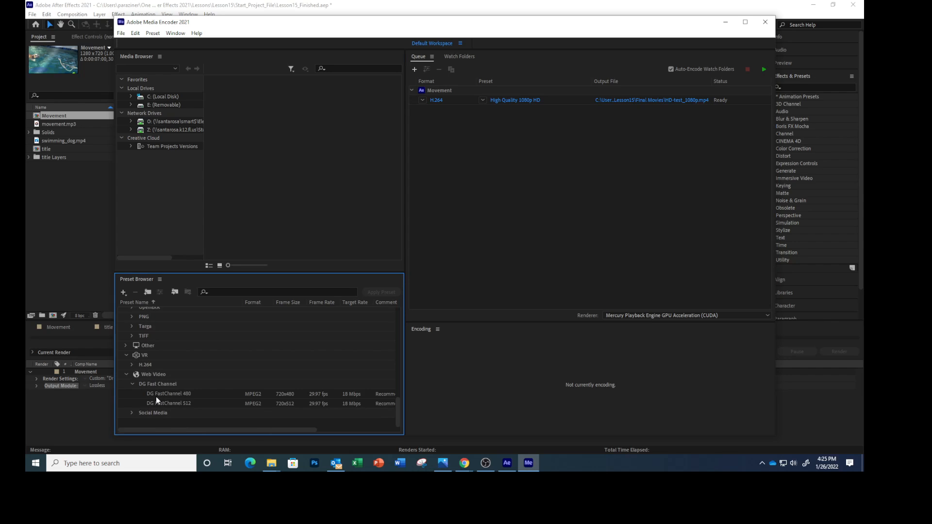
left_click(132, 413)
scroll(189, 407, "down", 5)
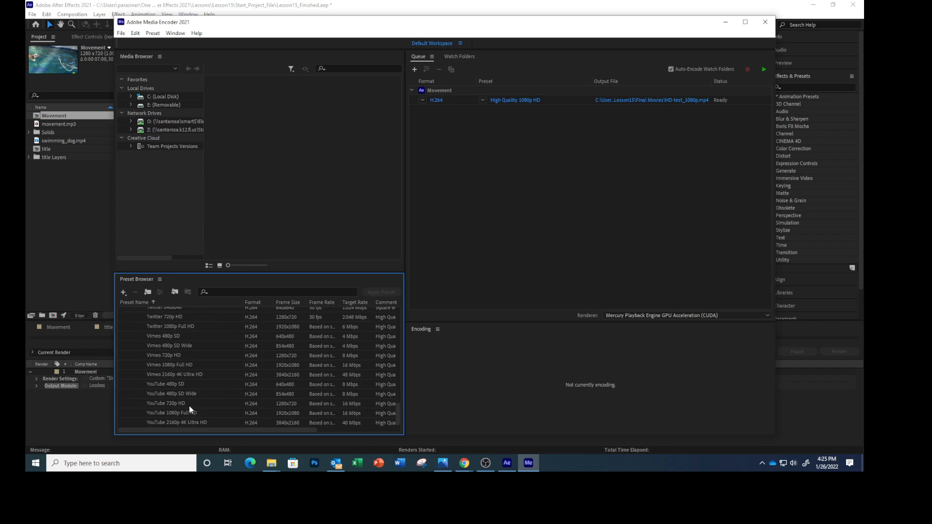
mouse_move(193, 408)
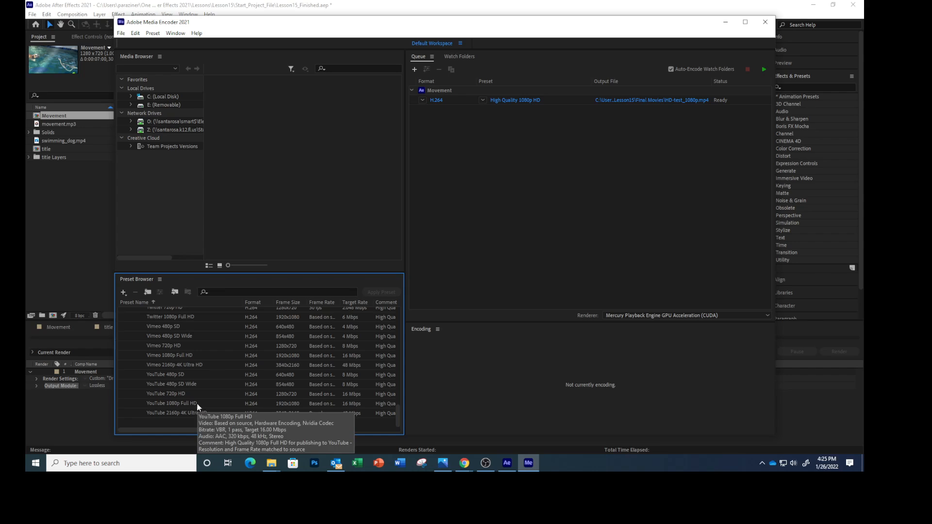
mouse_move(177, 379)
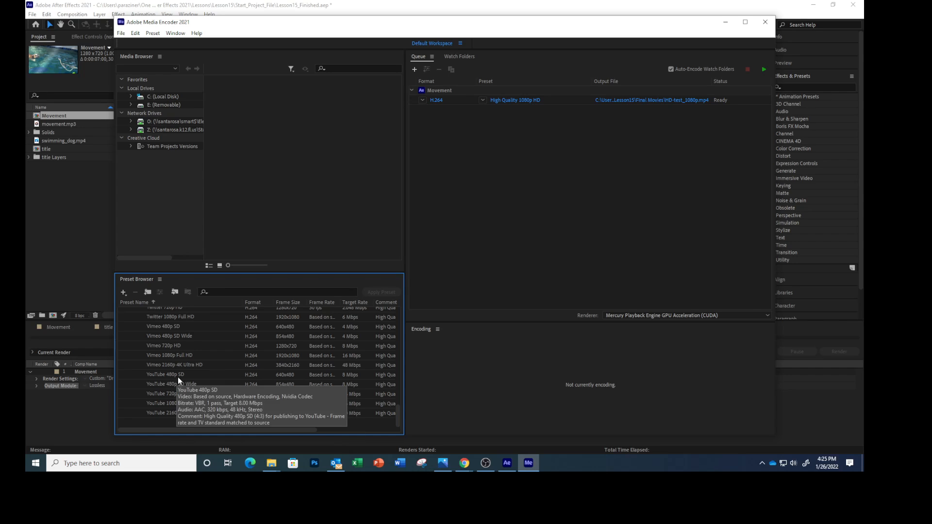
left_click(182, 385)
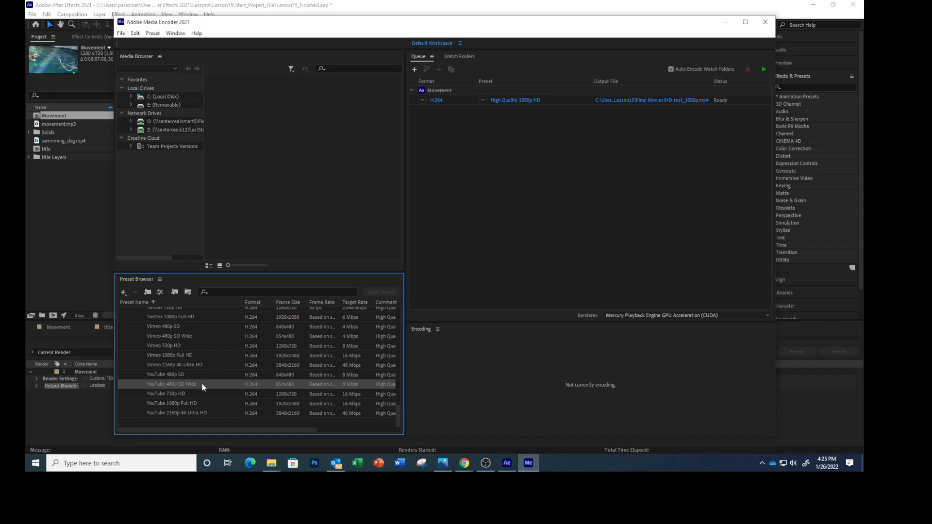
left_click_drag(197, 383, 342, 142)
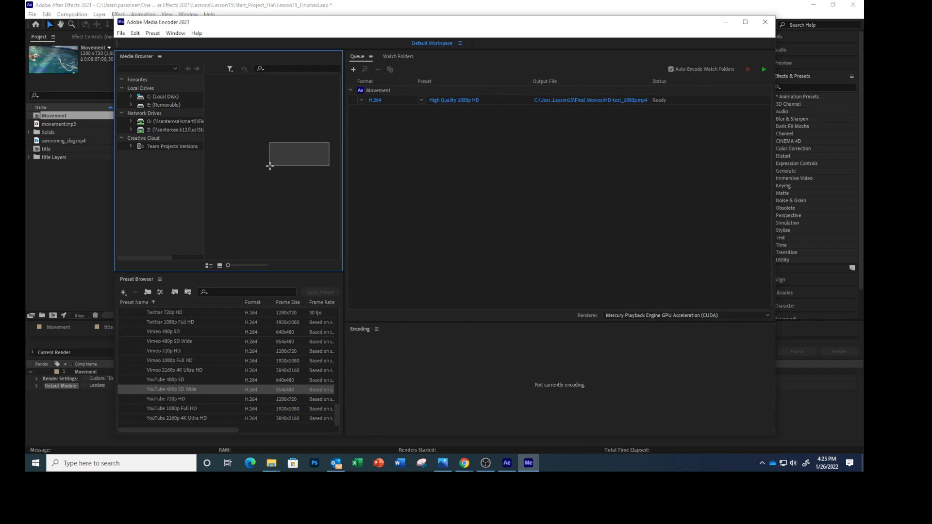
left_click_drag(190, 389, 352, 266)
left_click_drag(399, 133, 257, 374)
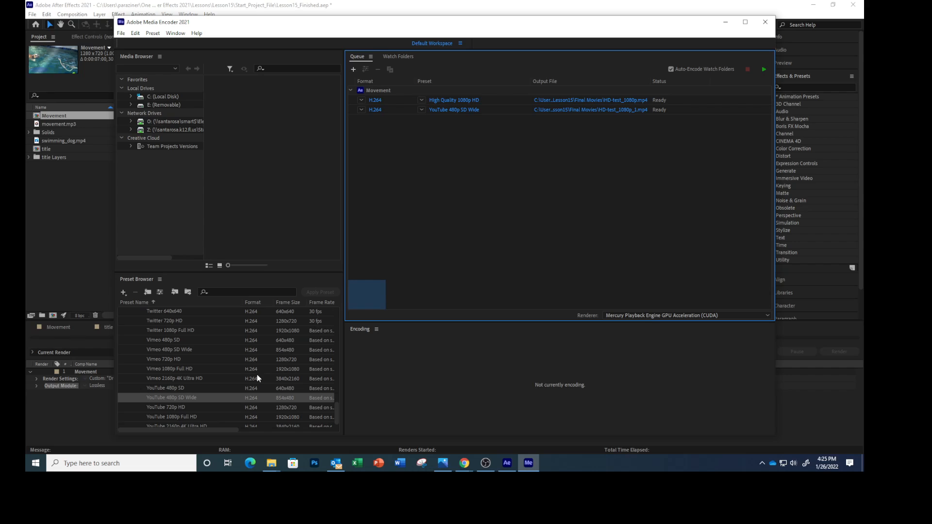
left_click_drag(216, 408, 215, 408)
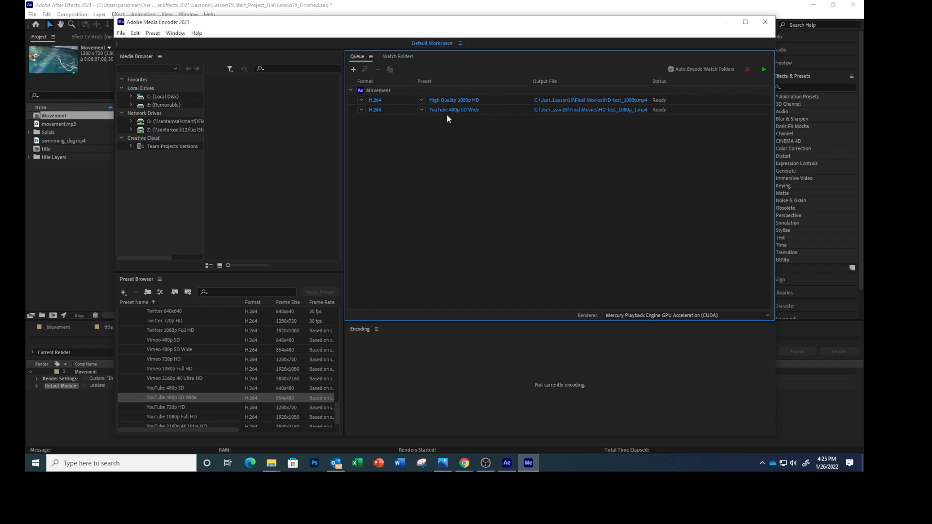
Name the YouTube 480p SD Wide output file Final_Web in the Final Movies folder and start encoding the queue
left_click(575, 110)
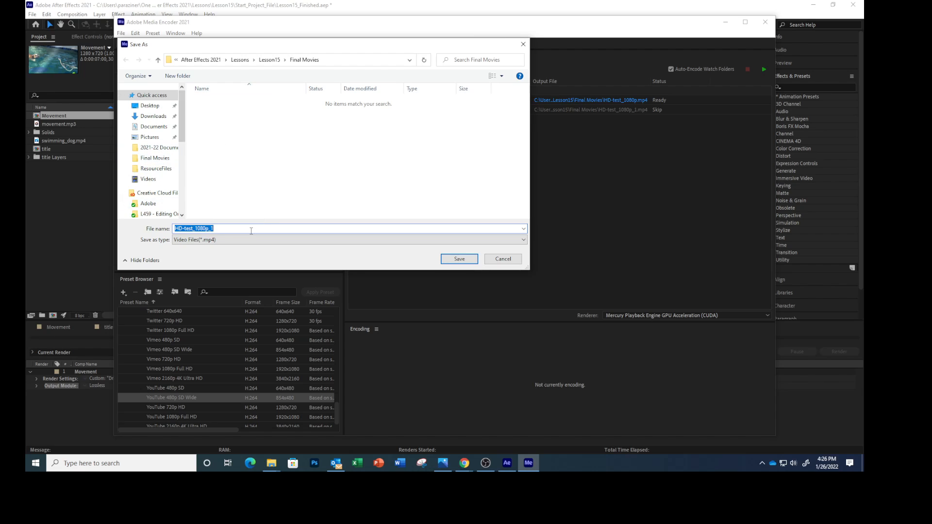
type("Final_Web")
left_click(467, 259)
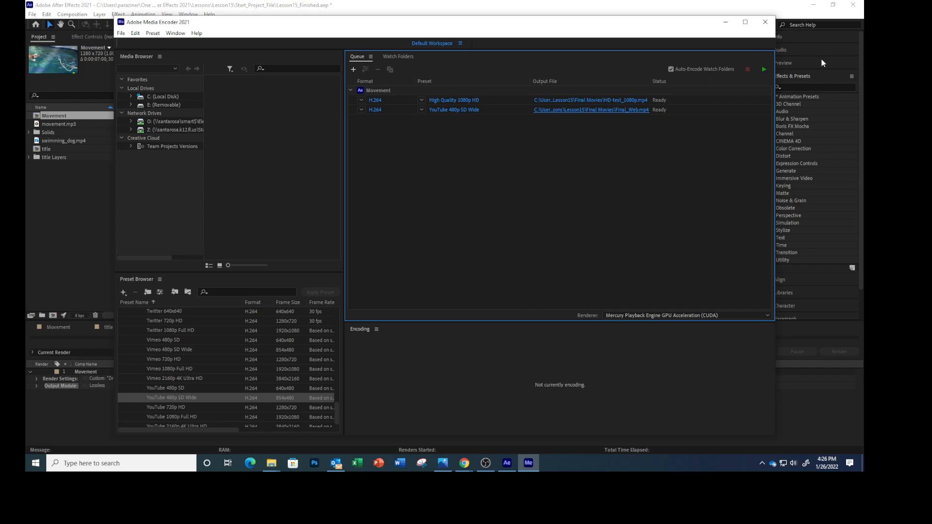
left_click(765, 71)
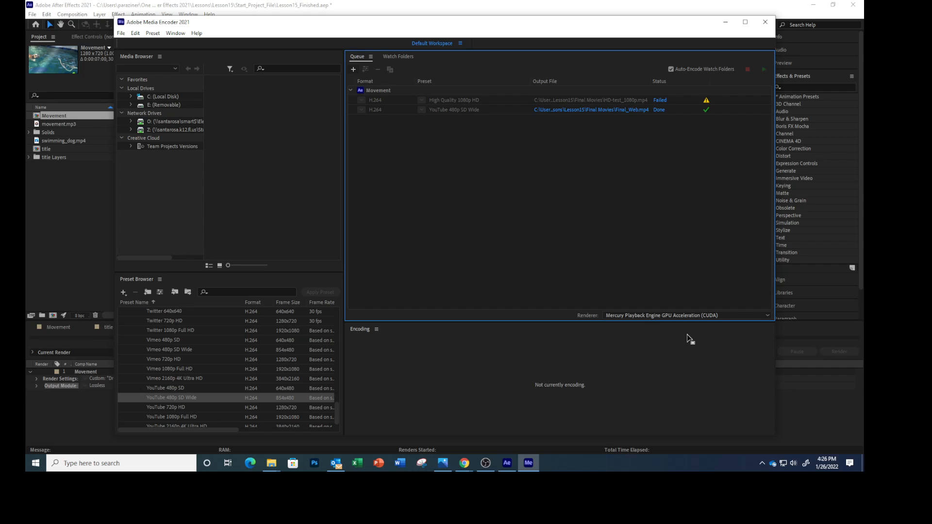
Read the encoding log of the High Quality 1080p HD output and check the exported files in the Final Movies folder in File Explorer
left_click(659, 100)
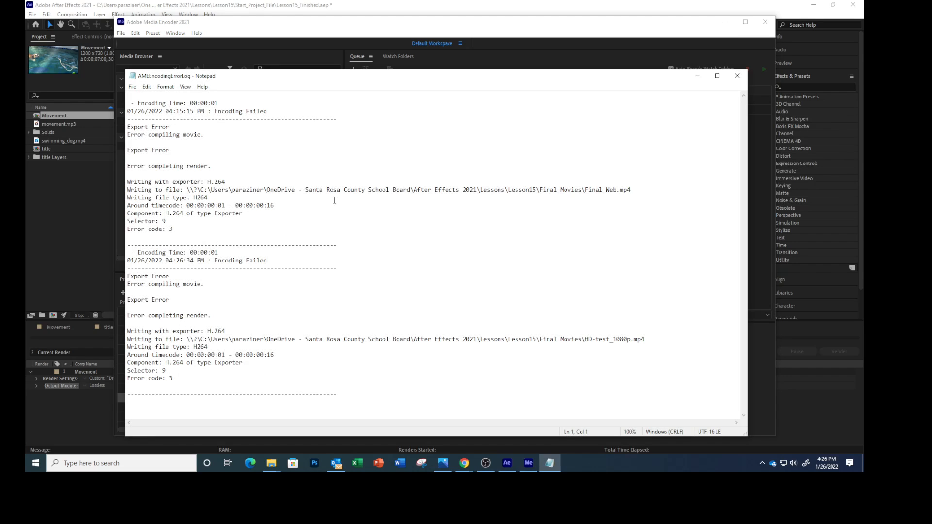
left_click(741, 77)
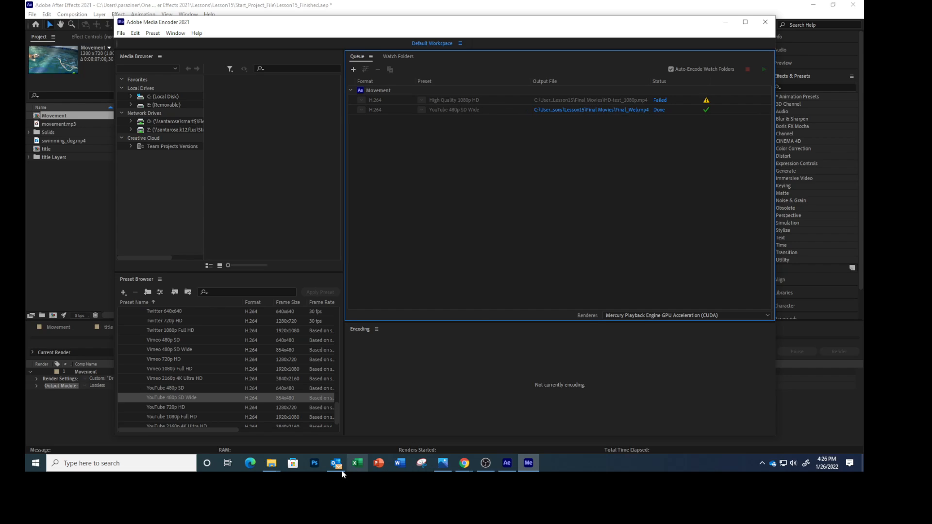
left_click(271, 463)
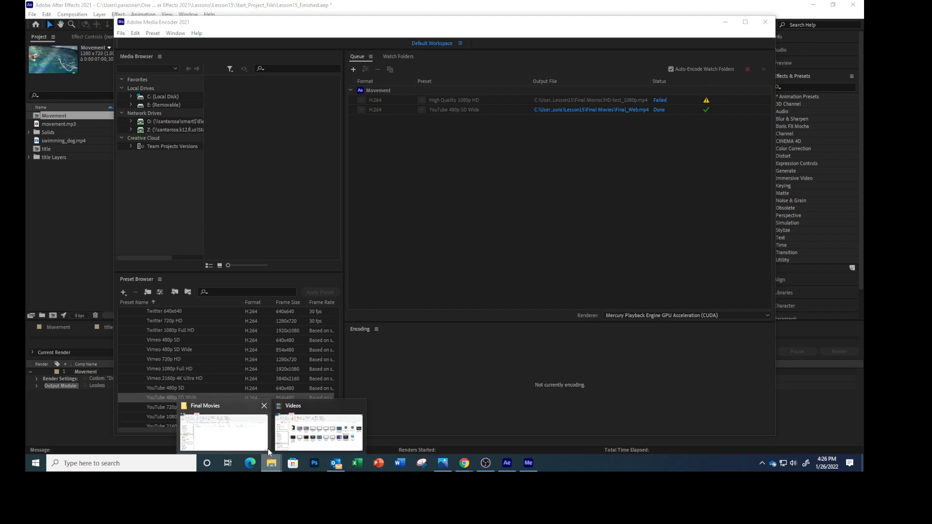
left_click(238, 439)
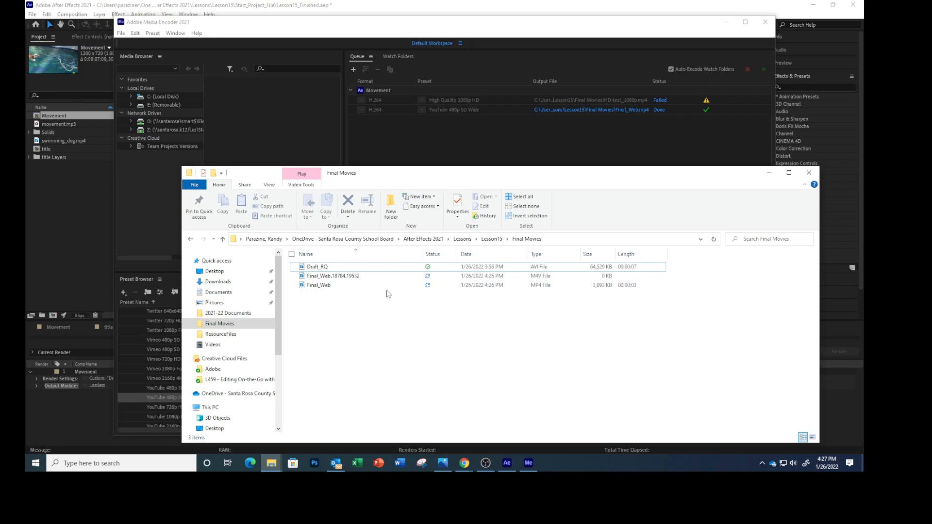
left_click(768, 174)
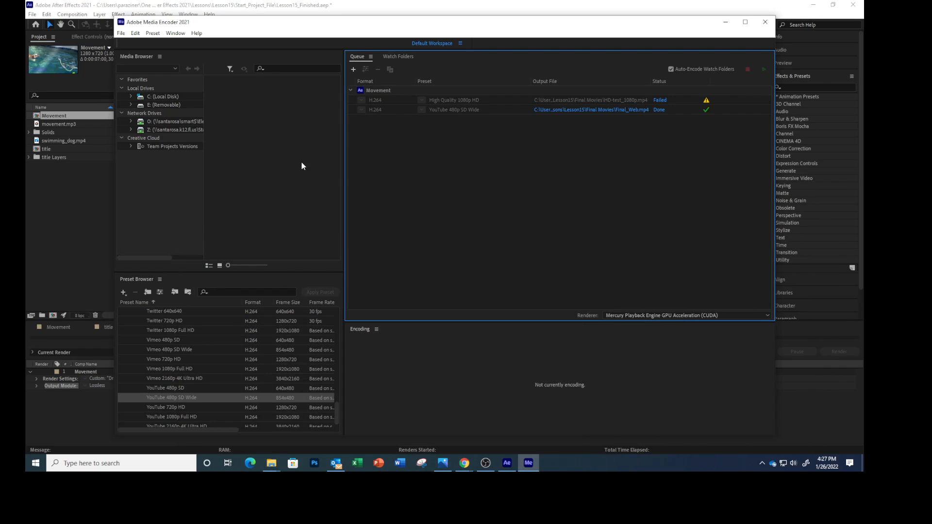
Remove the failed High Quality 1080p HD output from the encoding queue
left_click(628, 100)
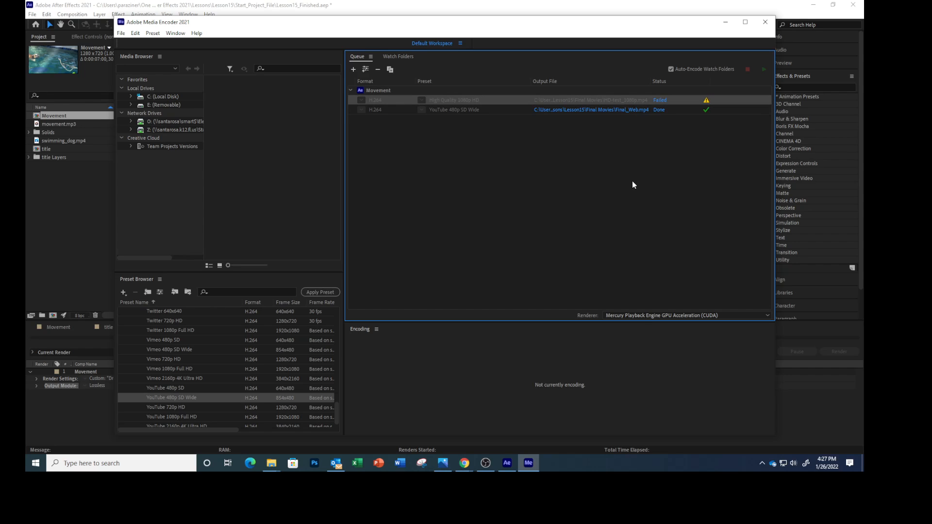
key("Delete")
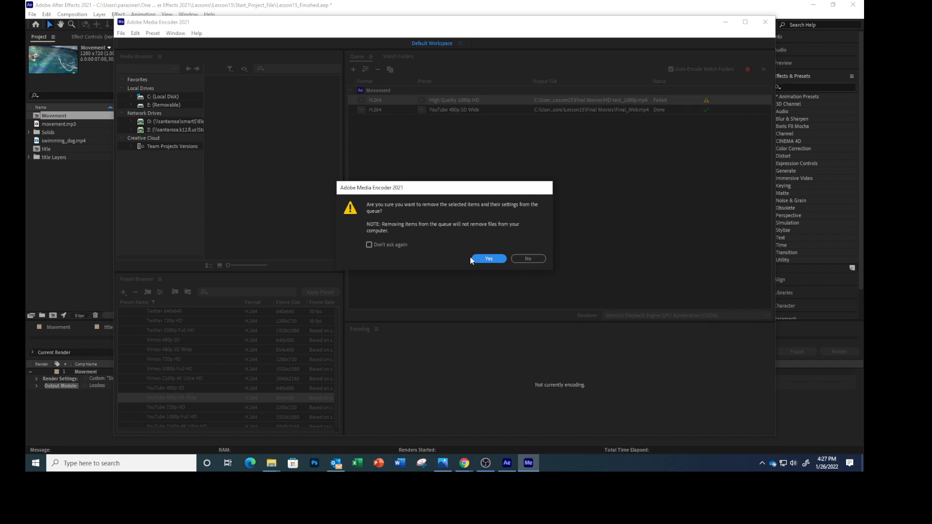
left_click(488, 259)
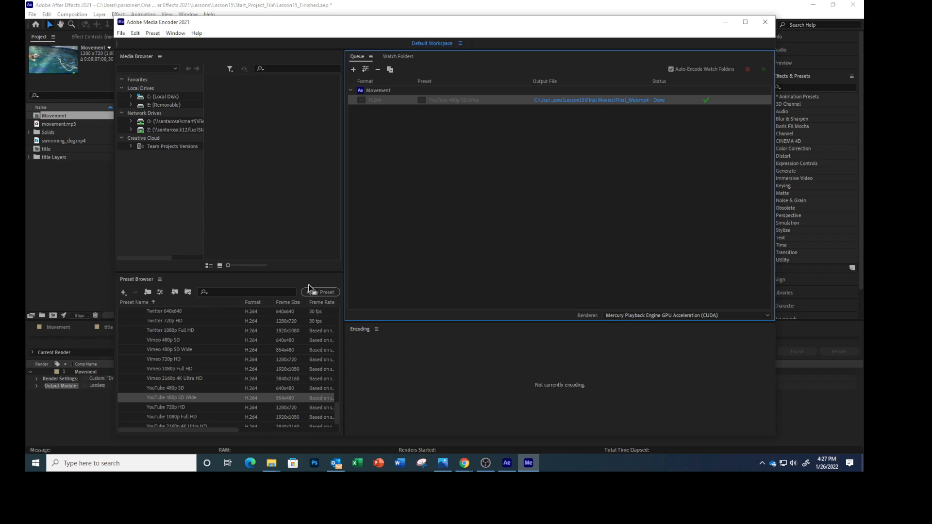
scroll(214, 346, "up", 5)
scroll(214, 346, "up", 10)
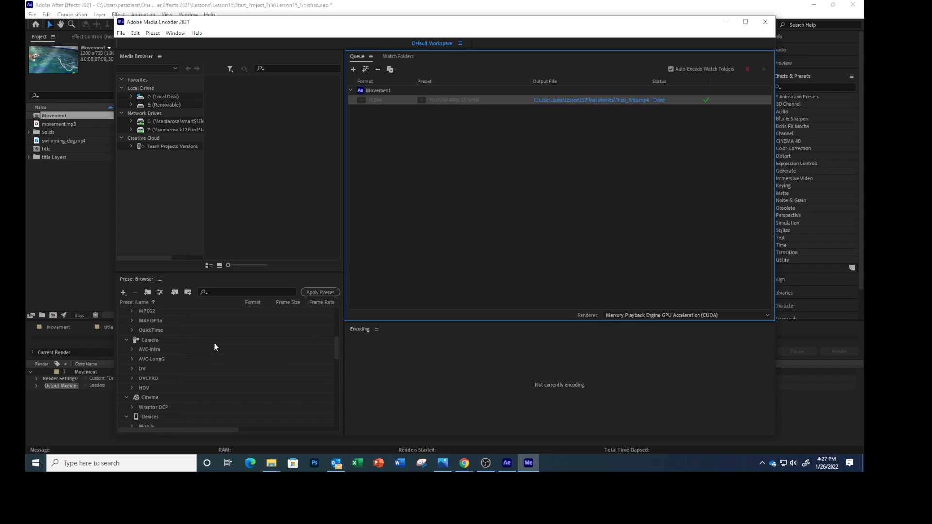
scroll(214, 345, "down", 3)
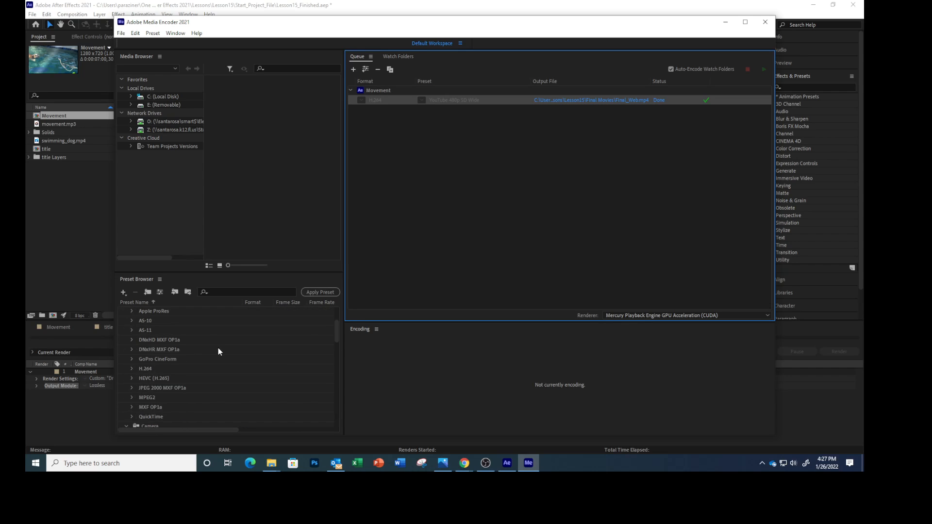
left_click(380, 91)
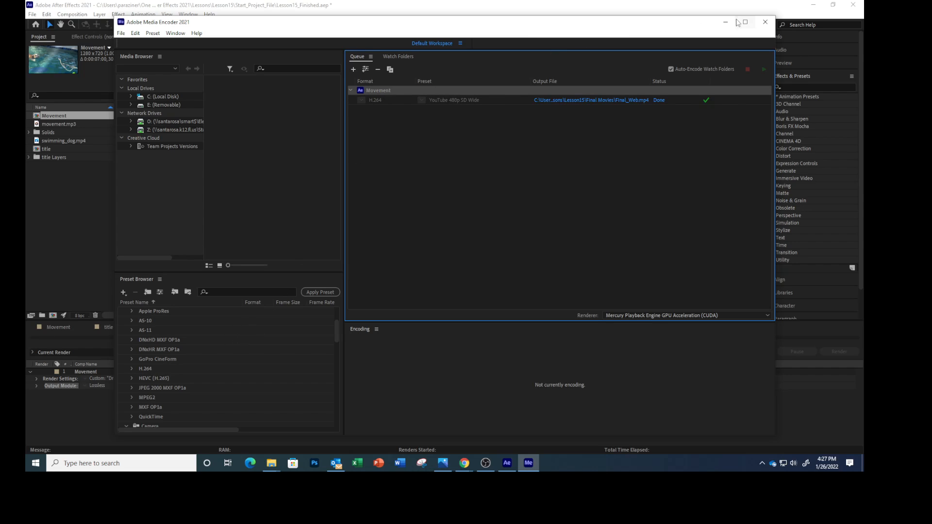
Close Media Encoder, return to After Effects and add the Movement composition to the Media Encoder queue again
left_click(765, 23)
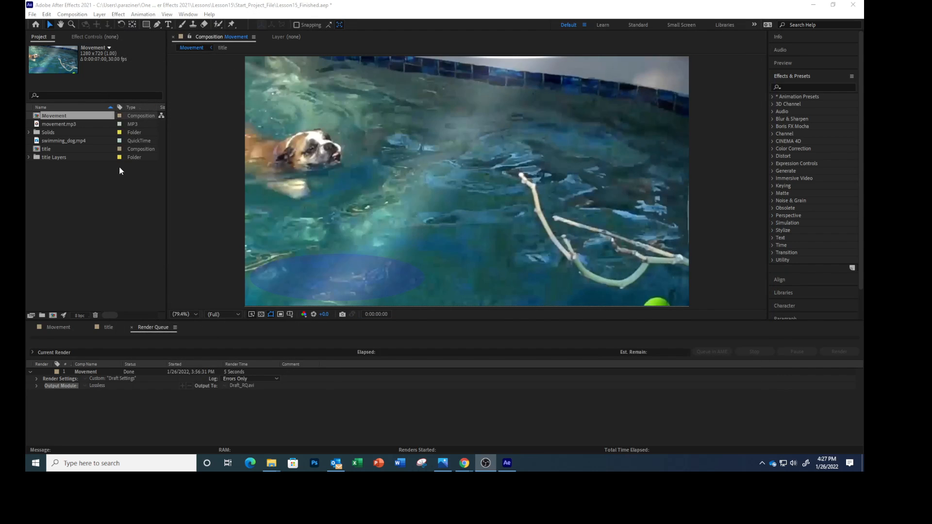
left_click(64, 112)
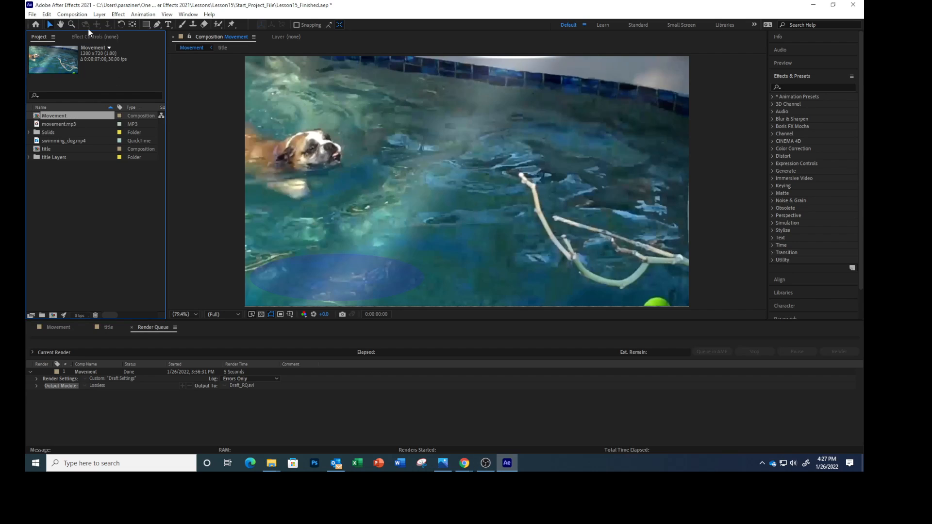
left_click(72, 15)
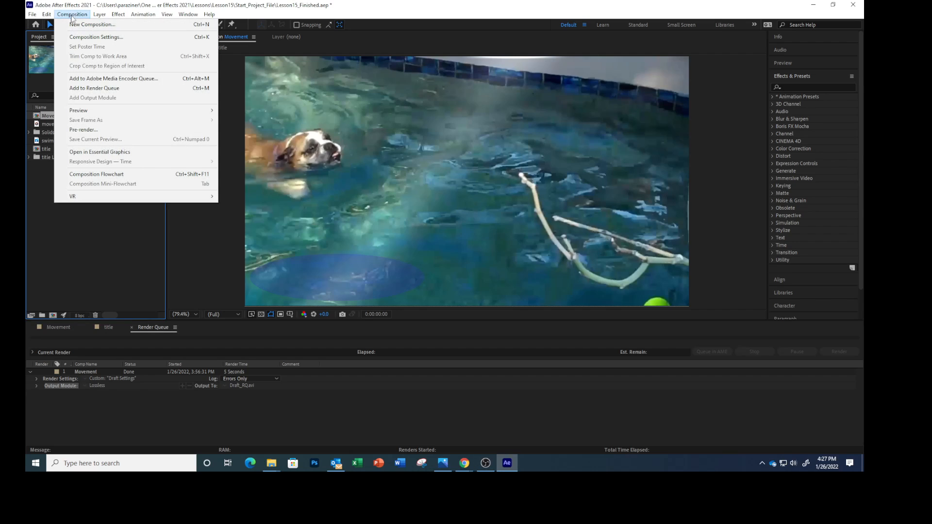
left_click(95, 78)
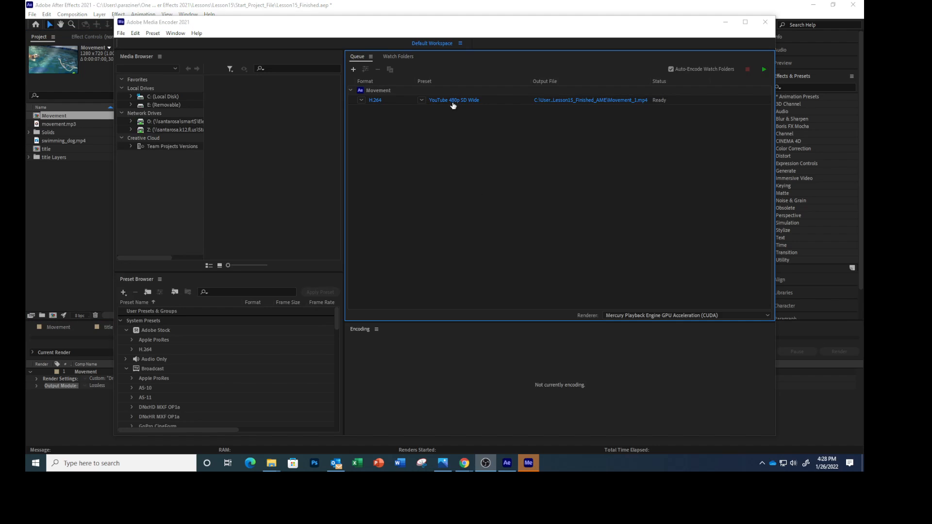
Open the export settings of the queued Movement output and choose the High Quality 1080p HD preset
left_click(452, 103)
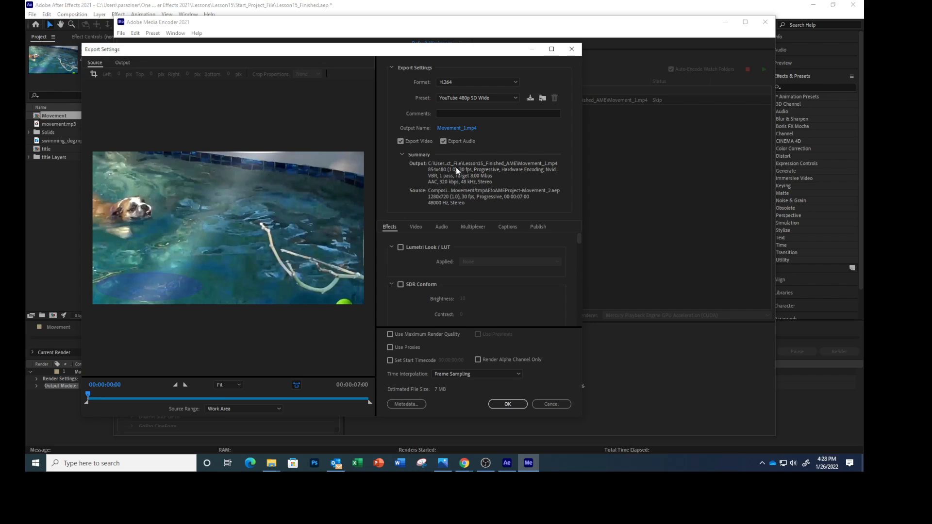
left_click(488, 98)
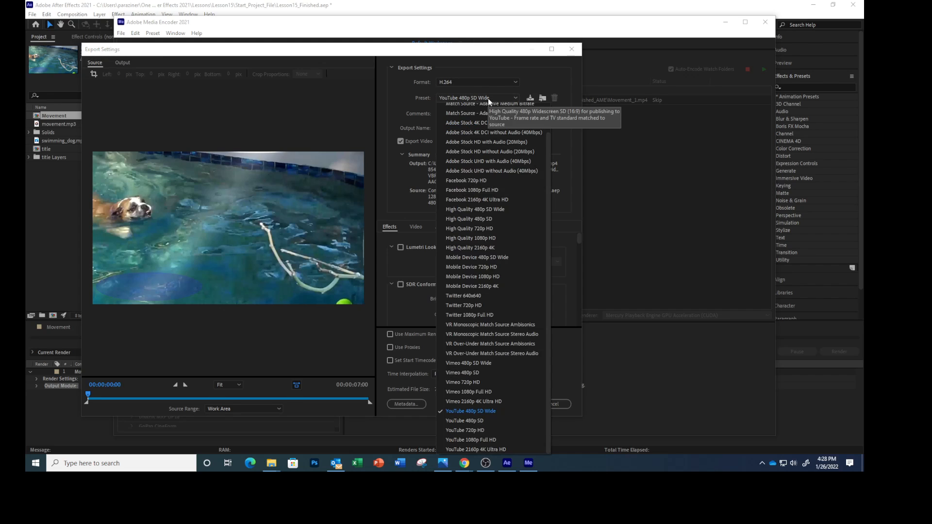
left_click(472, 238)
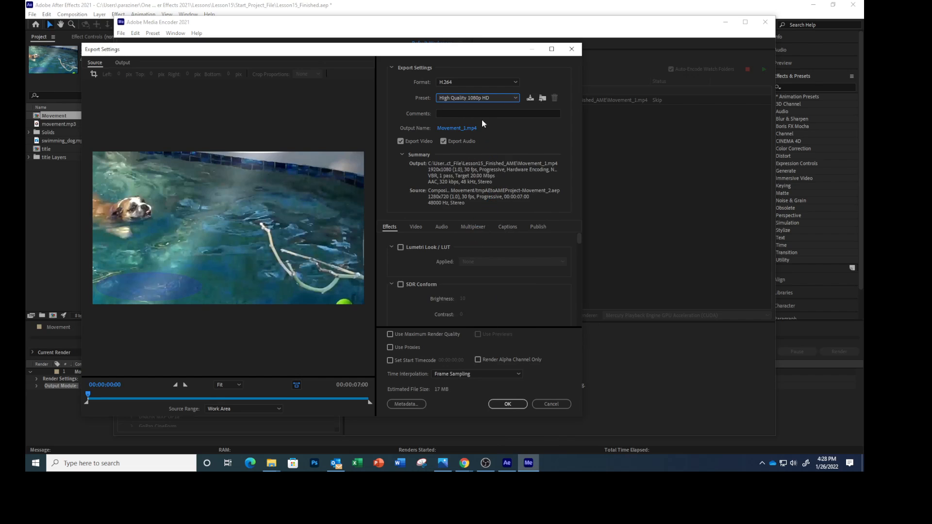
Limit the export to the first three seconds by setting the out point at 00:00:03:00, and accept the export settings
left_click(104, 384)
type("300")
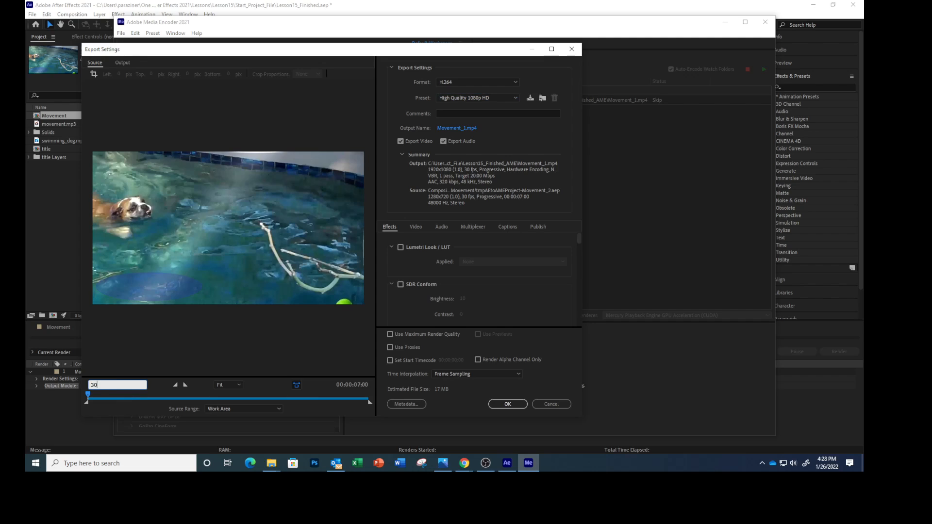
key("Return")
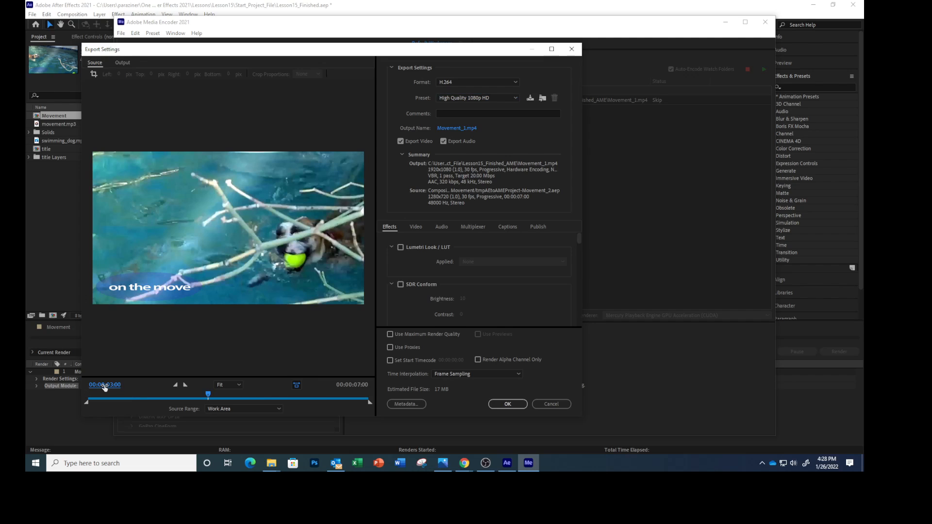
left_click(184, 386)
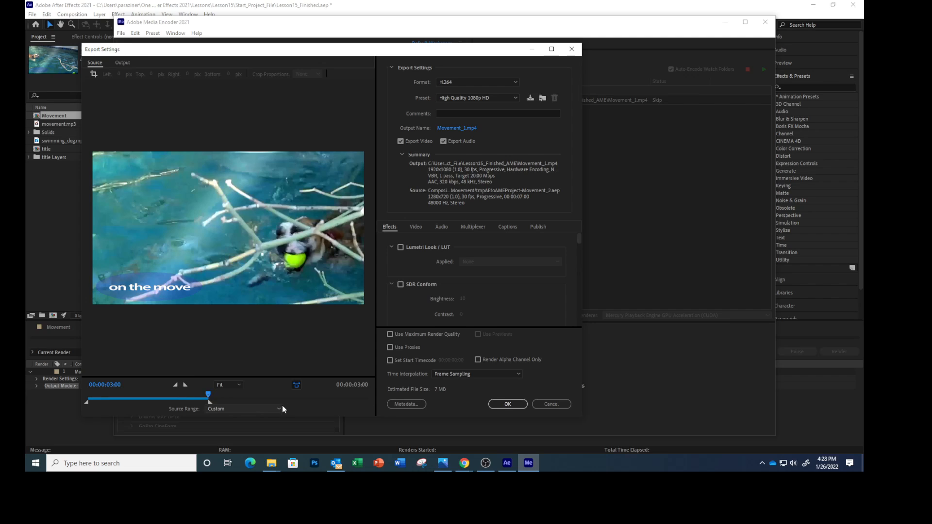
left_click(510, 404)
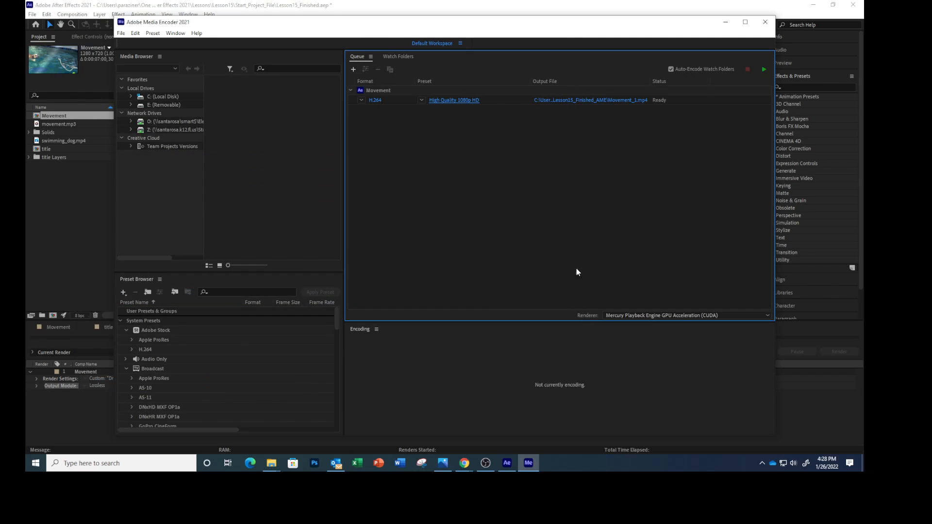
Name the output file HD-test_1080p in the Final Movies folder and start encoding the queue
left_click(558, 101)
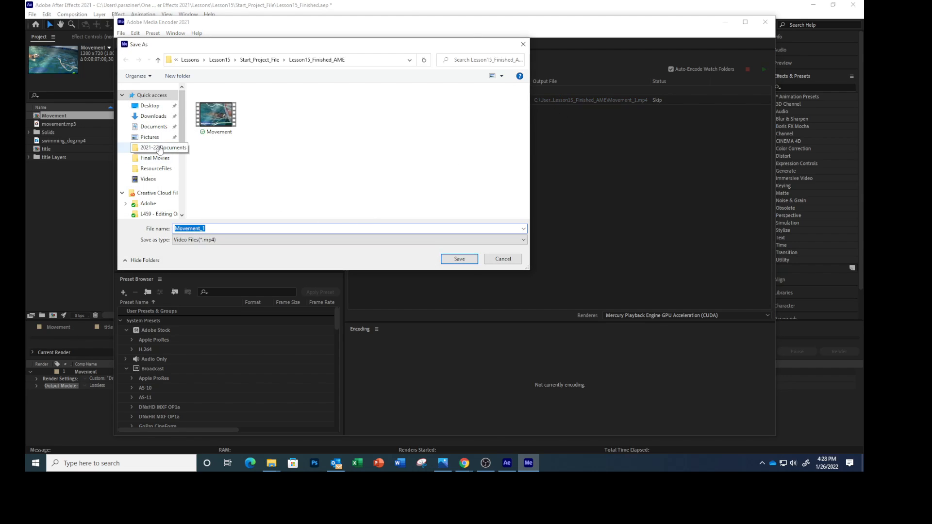
left_click(155, 158)
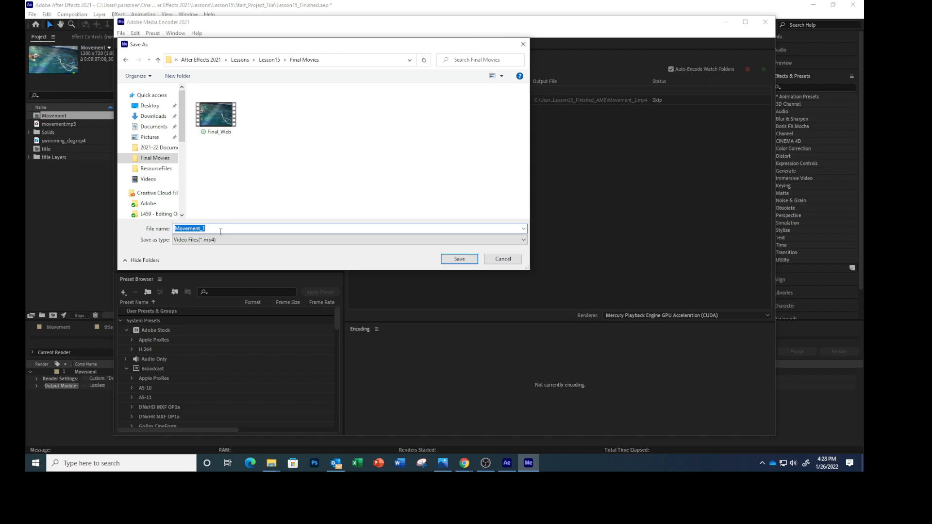
type("HD-test_1080p")
left_click(459, 259)
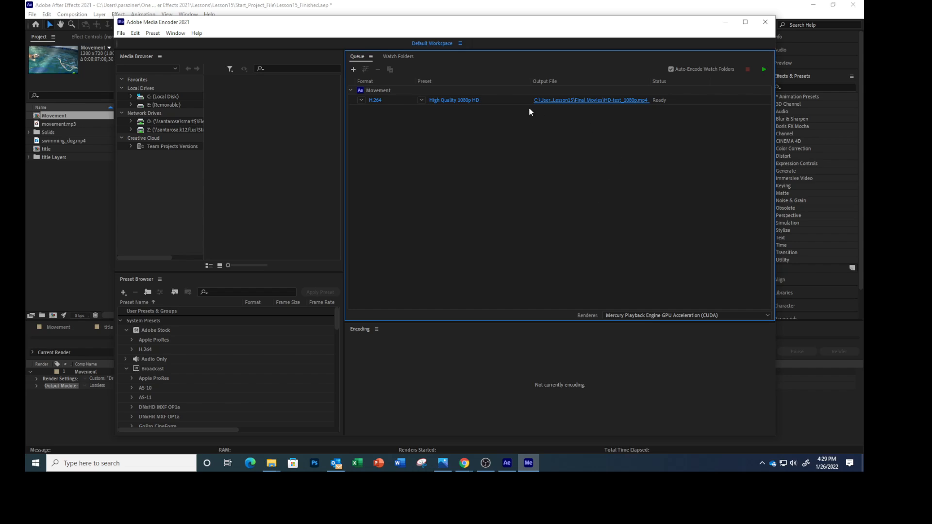
left_click(763, 71)
Switch to the Final Movies folder in File Explorer to check the exported HD test movie
mouse_move(272, 463)
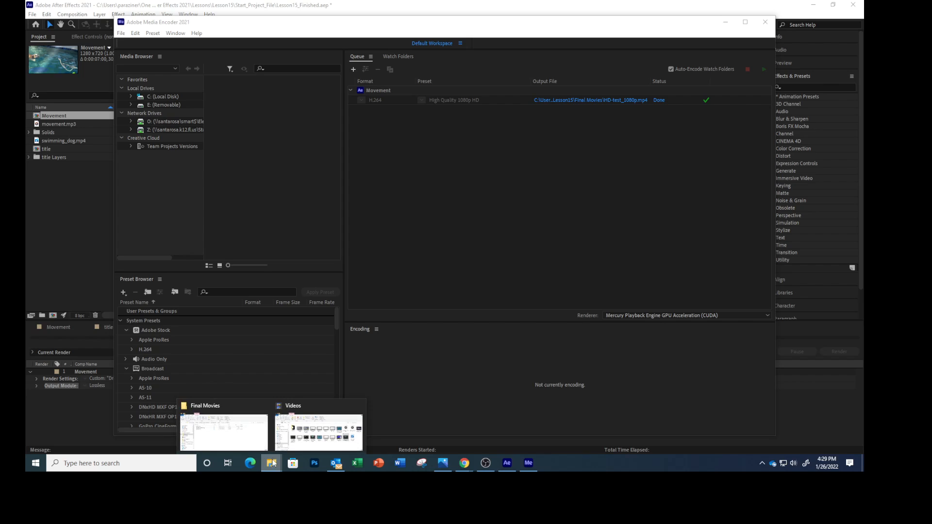
left_click(248, 445)
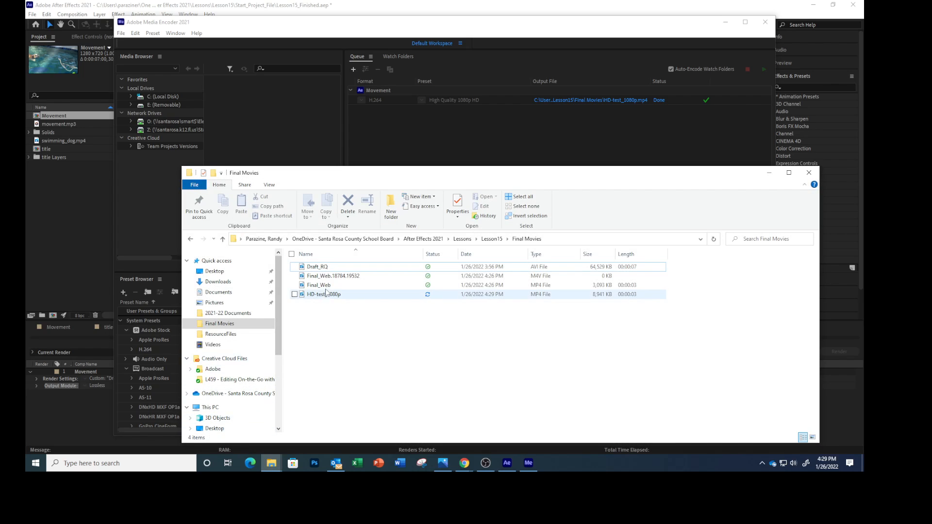